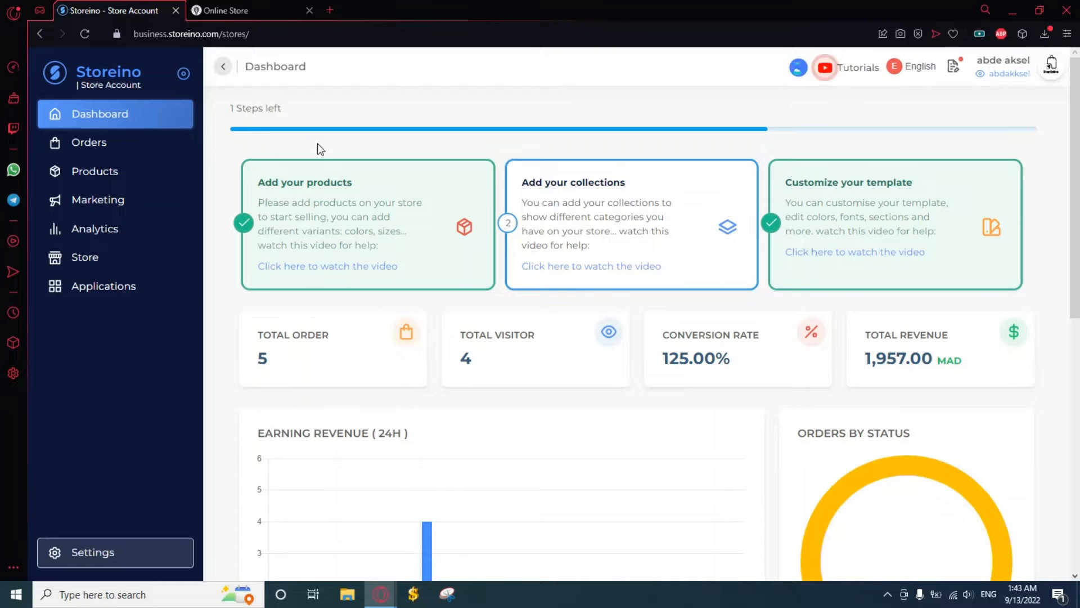
Copy the customer IP address shown on the newest order in the orders list
left_click(143, 156)
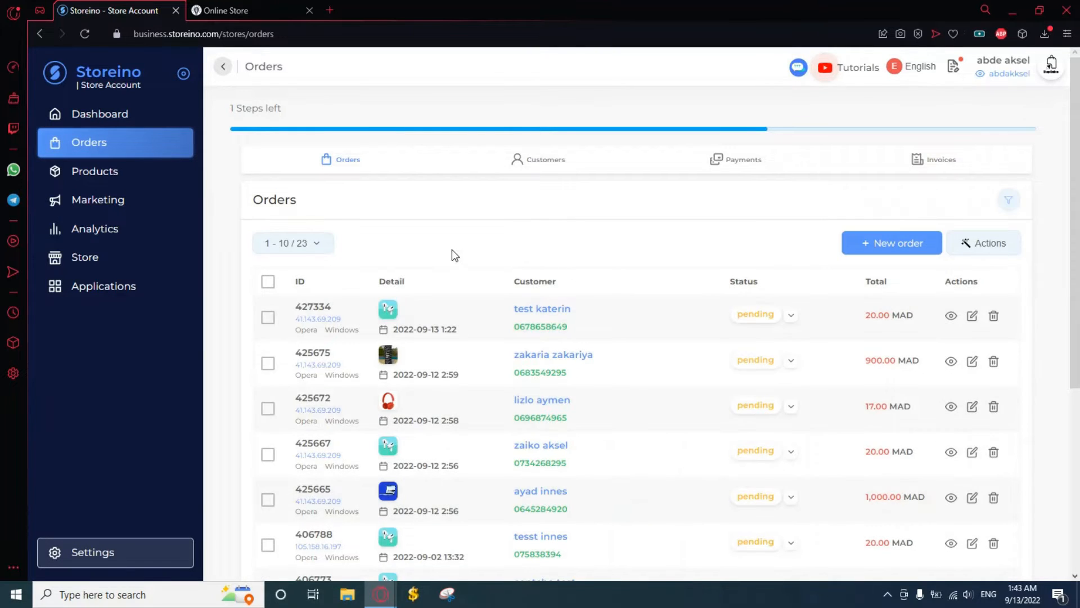
scroll(520, 327, "down", 1)
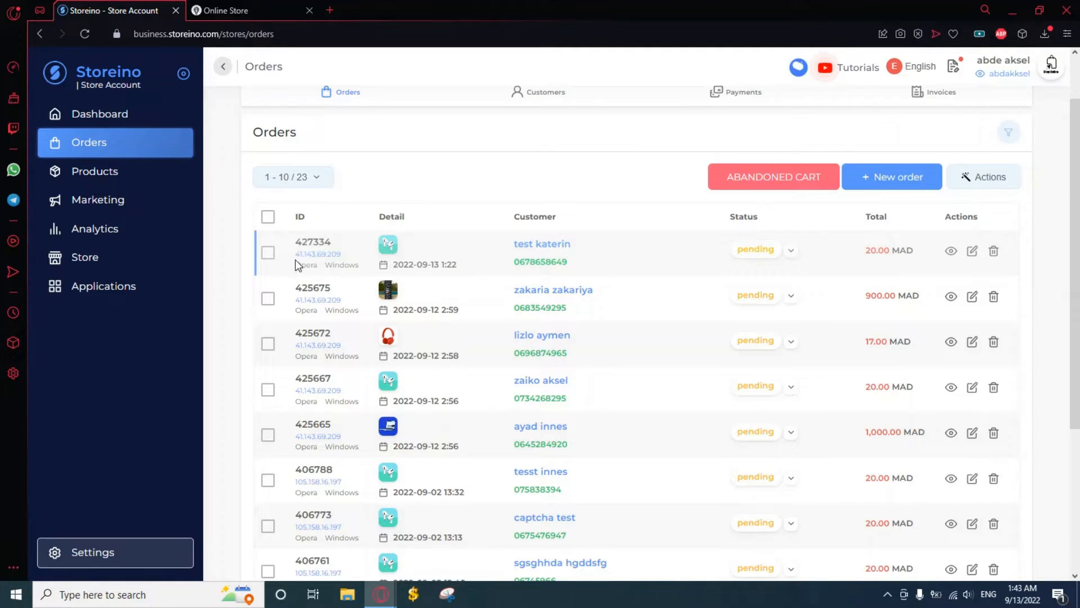
mouse_move(296, 262)
double_click(331, 255)
key("ctrl+c")
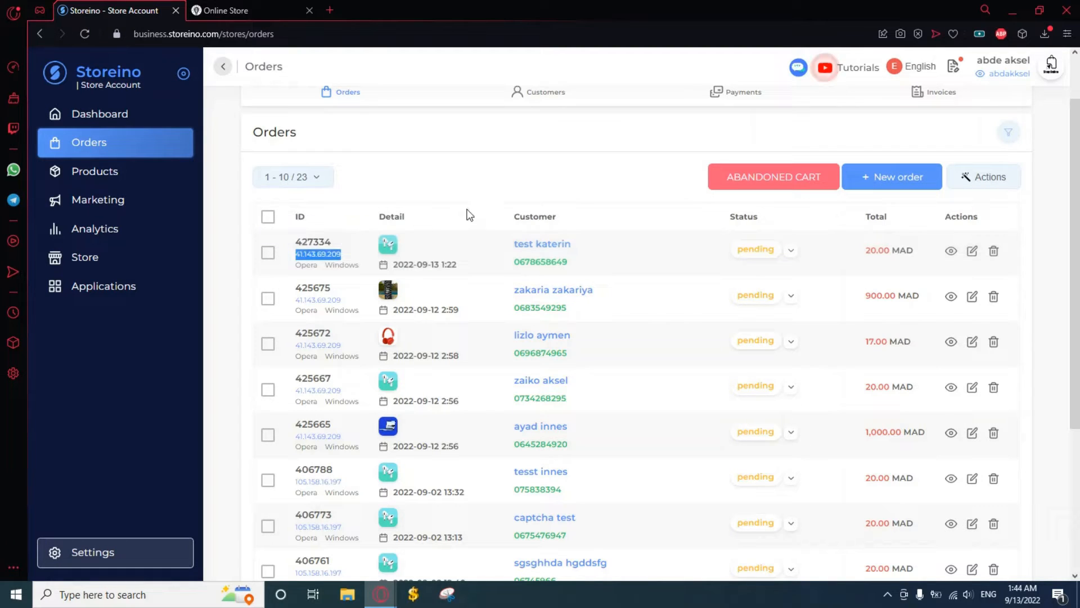
left_click(470, 215)
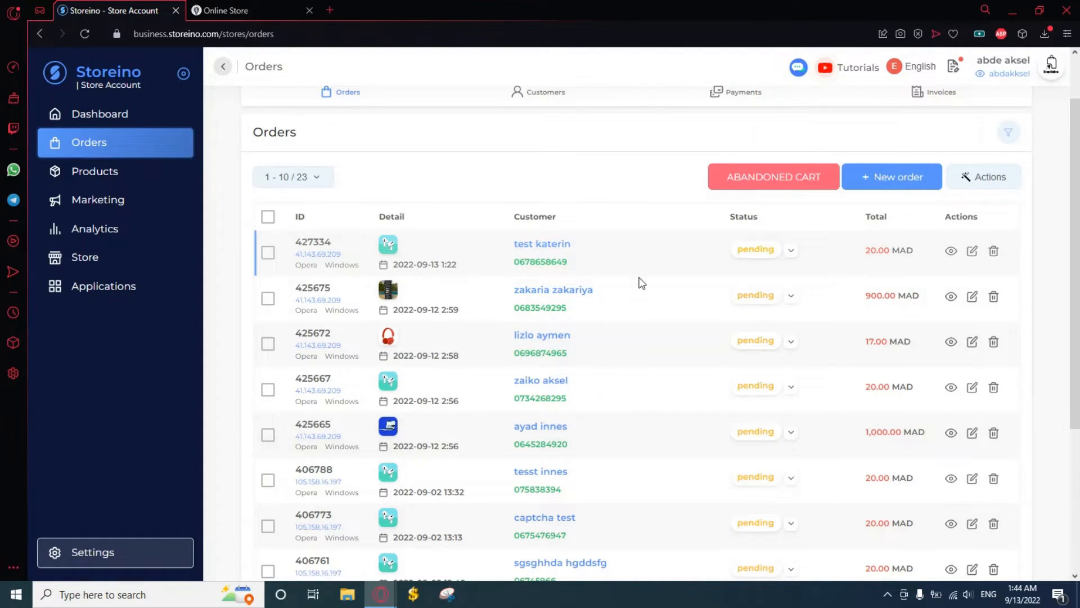
Filter the store's customers list by the copied IP address
scroll(642, 284, "up", 2)
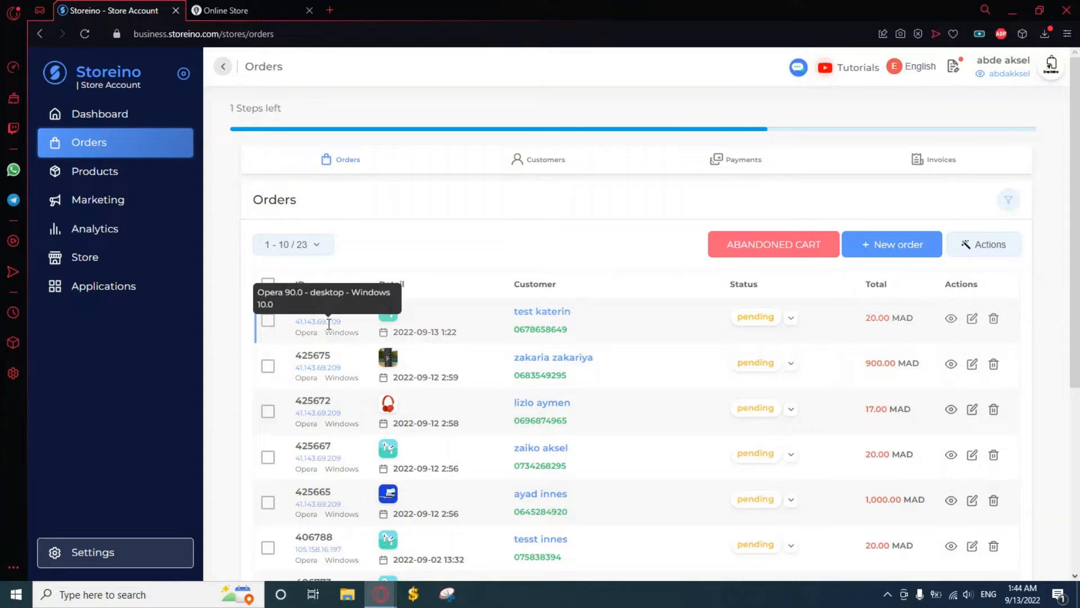
left_click(546, 167)
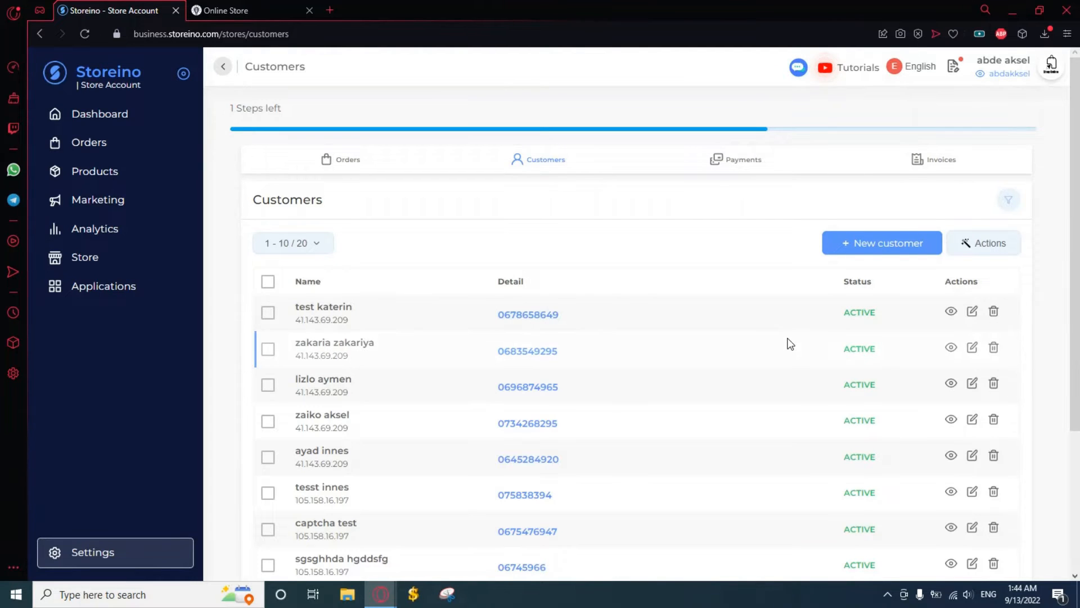
scroll(677, 330, "down", 3)
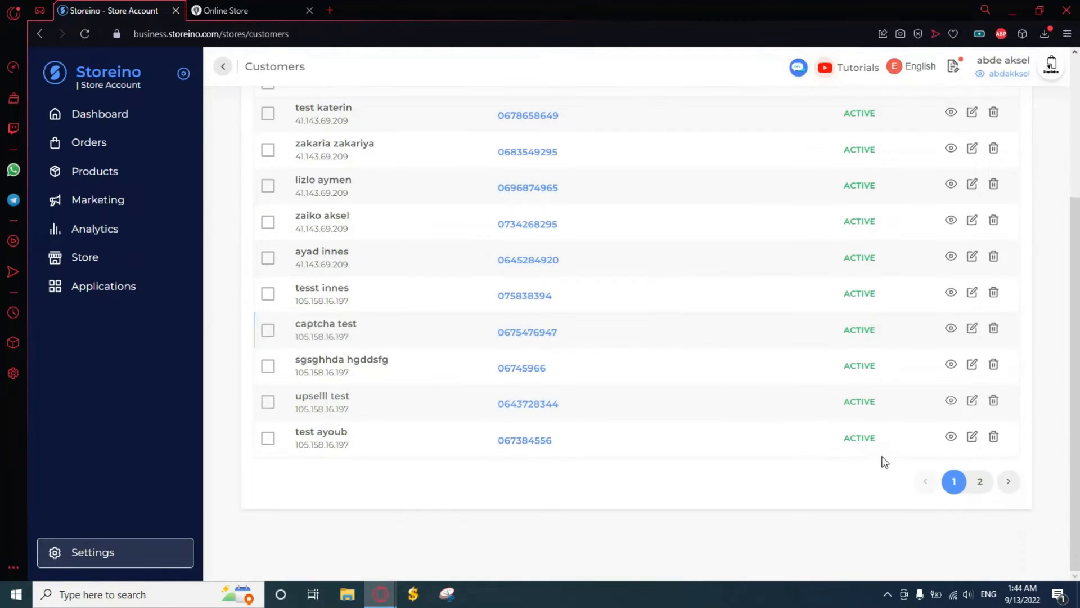
scroll(732, 461, "up", 3)
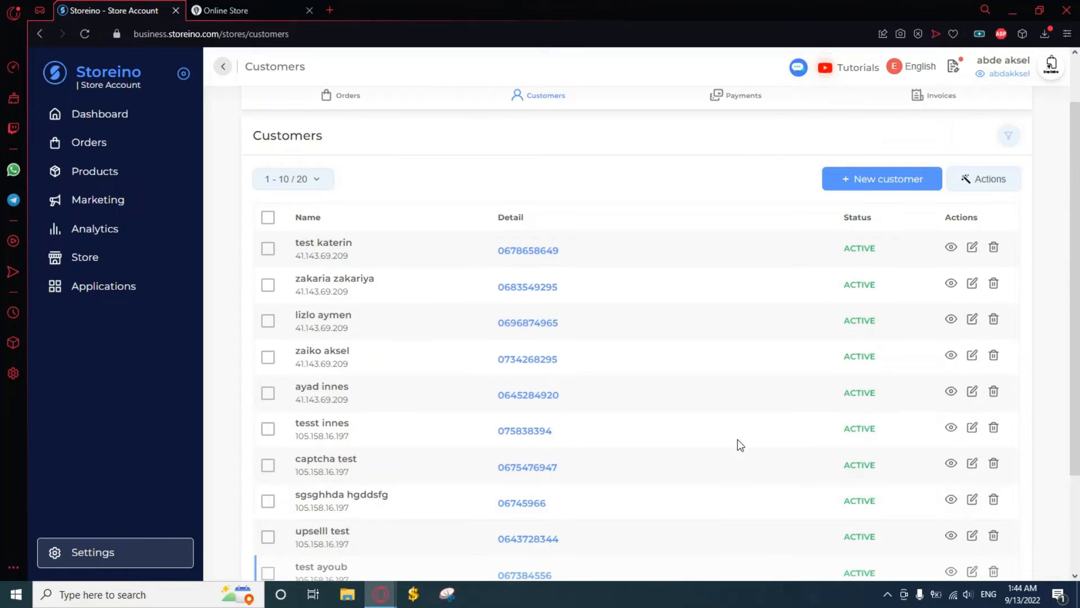
scroll(721, 352, "up", 2)
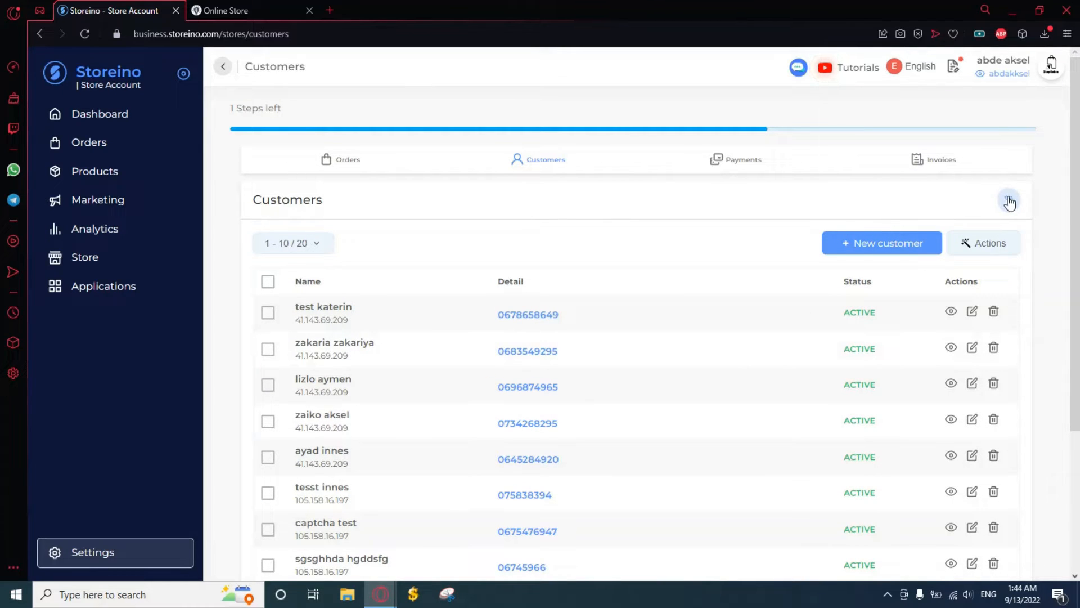
left_click(1010, 201)
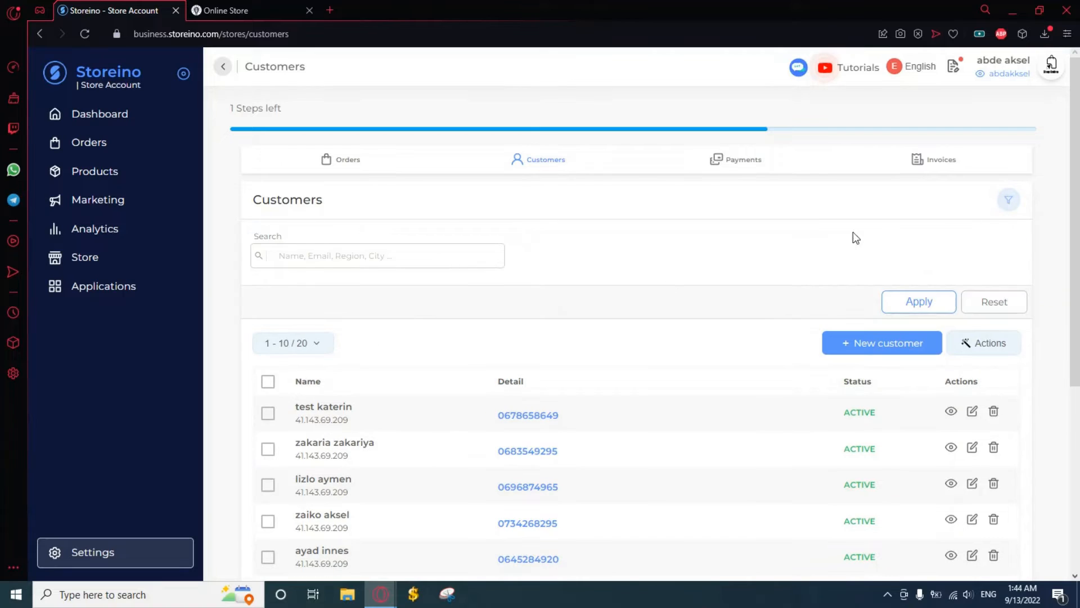
left_click(381, 266)
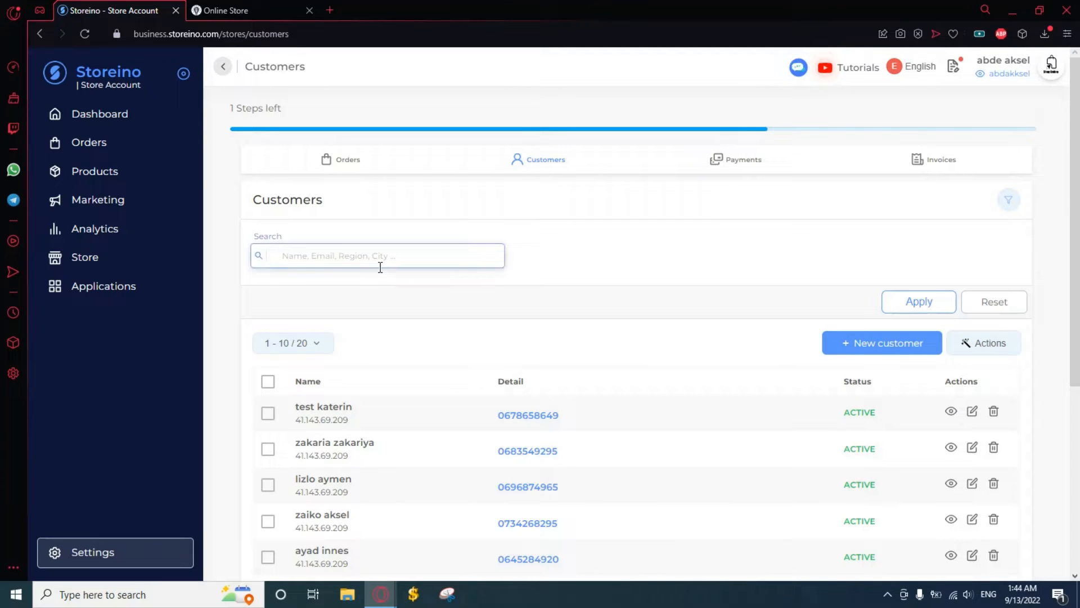
key("ctrl+v")
left_click(907, 309)
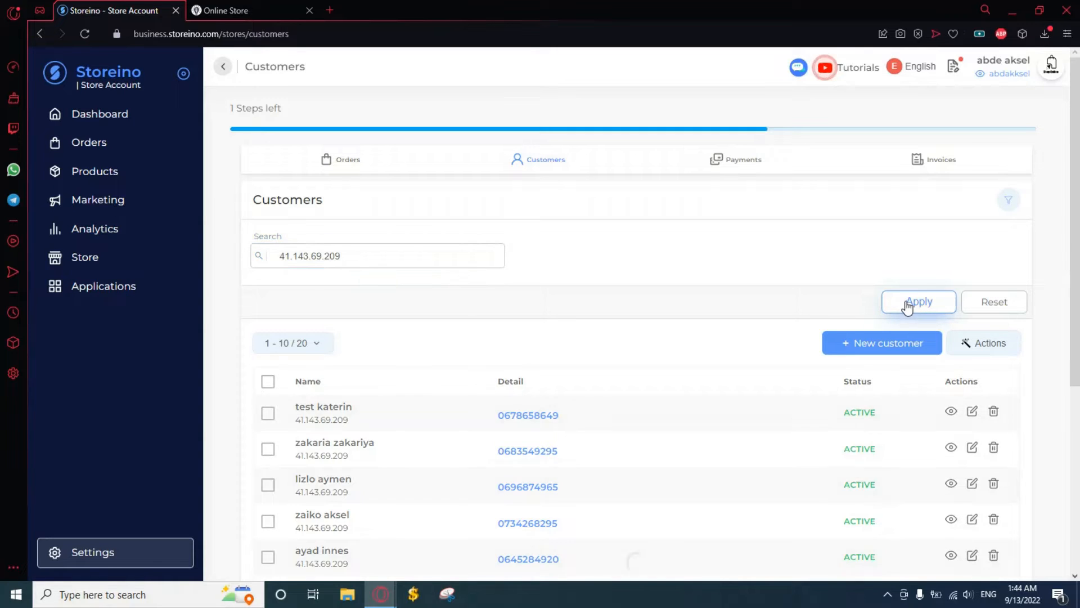
scroll(585, 394, "down", 2)
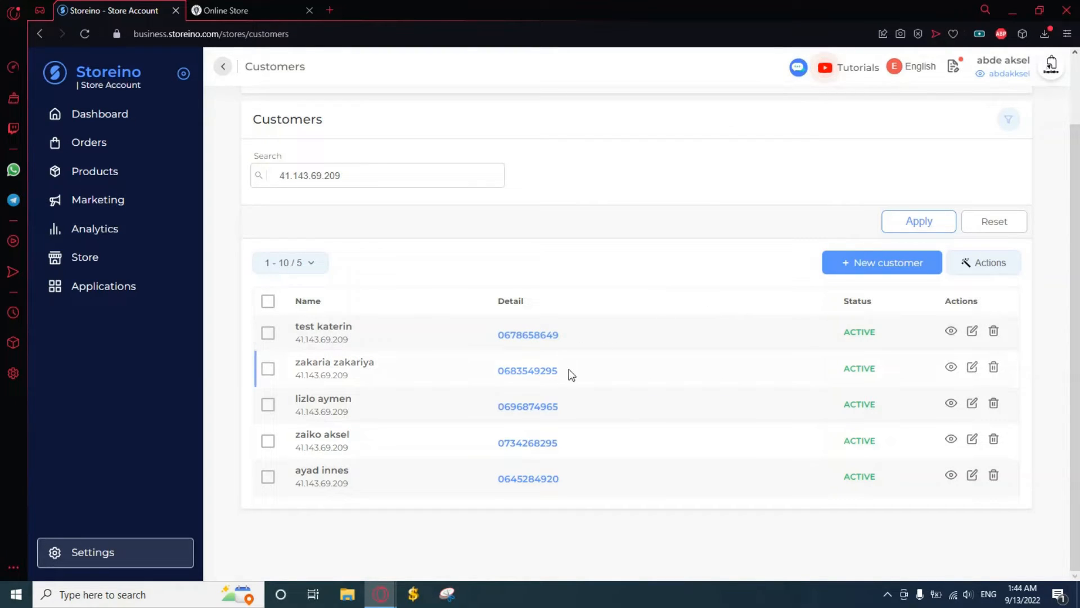
Set the first matching customer's status to Blocked, save the change and return to the customers list to check it
left_click(971, 335)
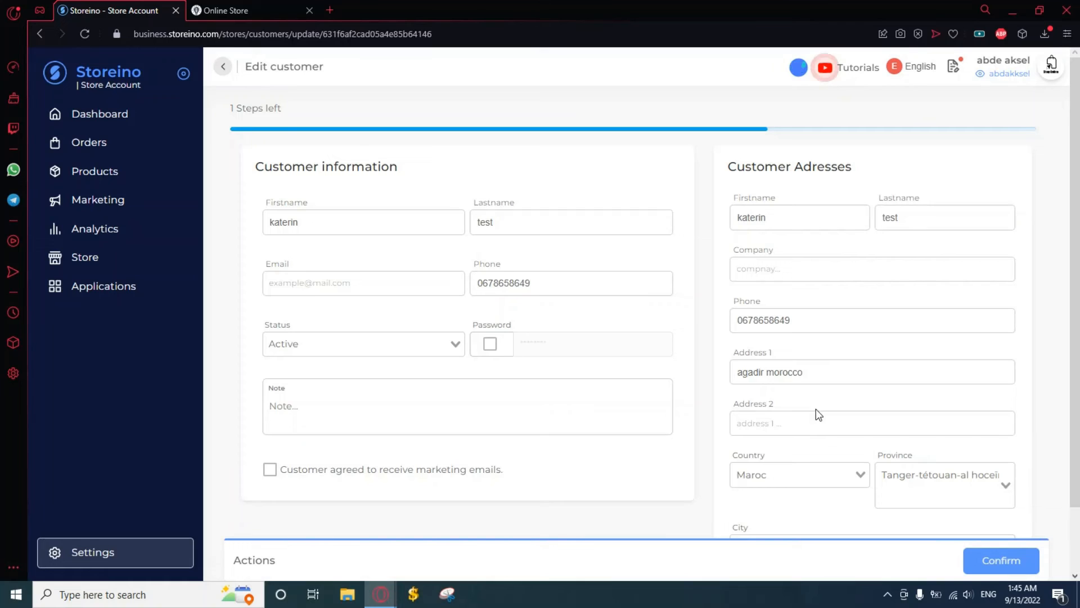
left_click(388, 344)
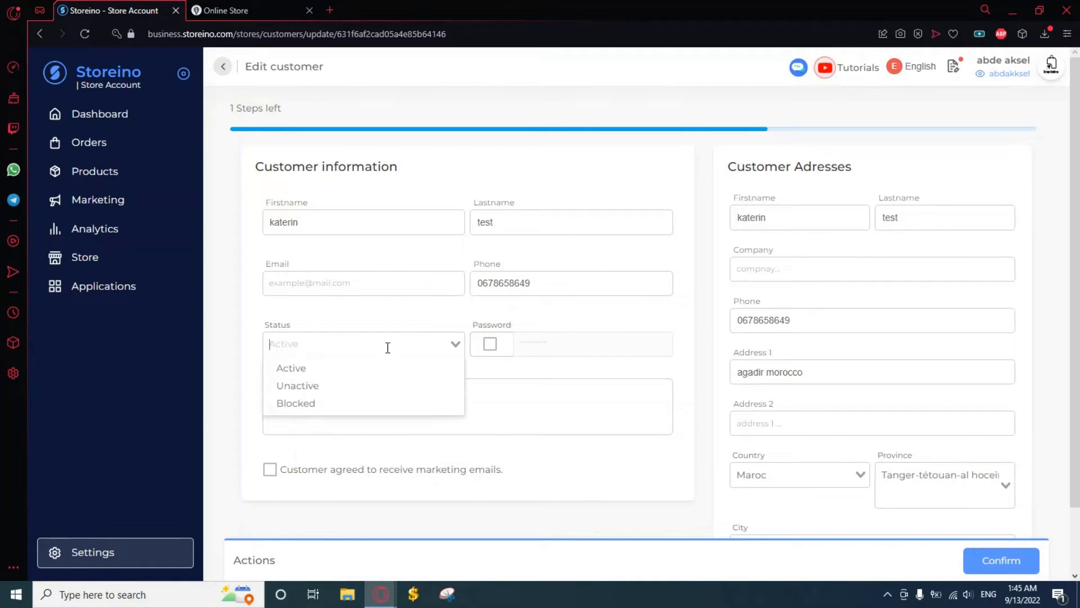
left_click(347, 403)
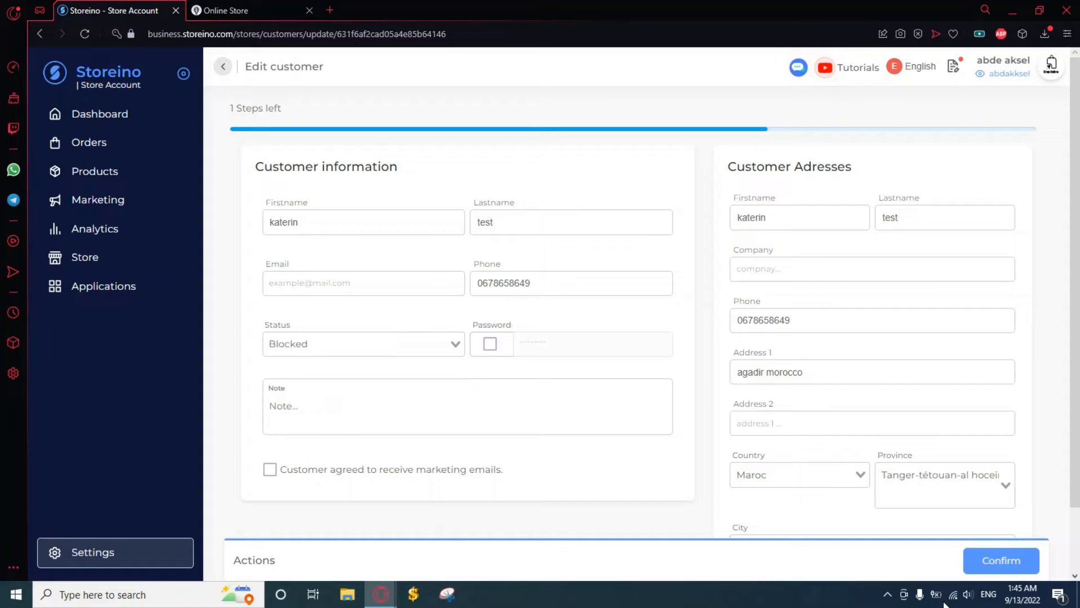
left_click(1001, 560)
left_click(224, 67)
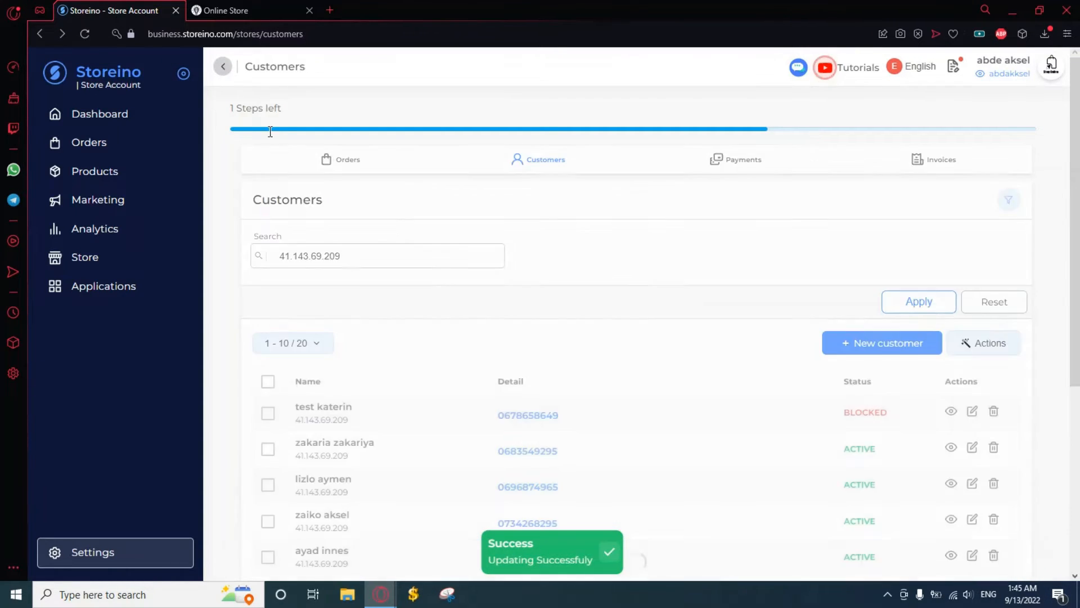
scroll(812, 398, "down", 2)
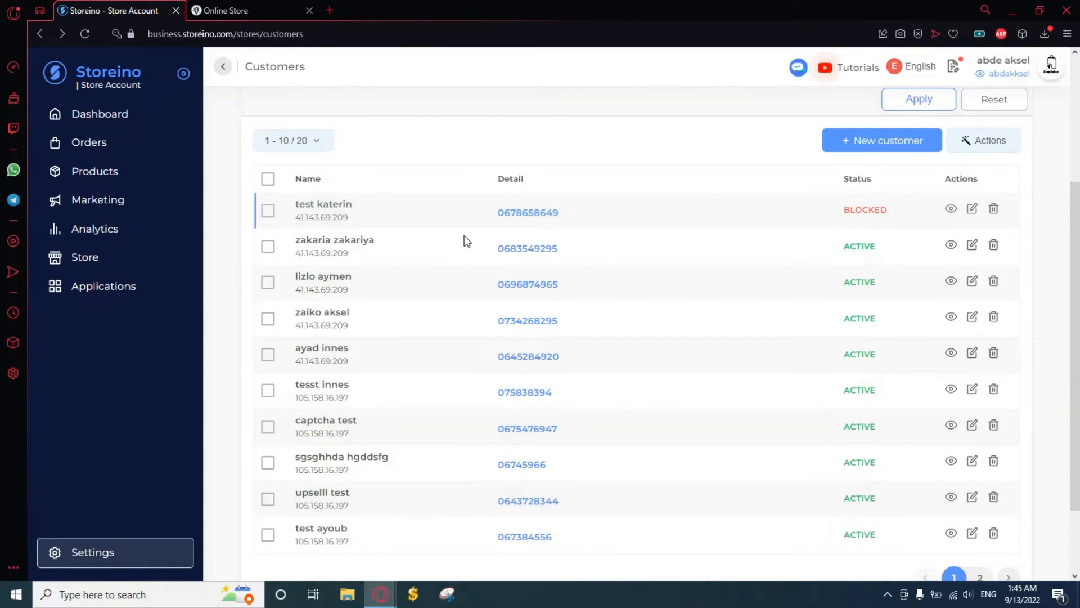
scroll(550, 268, "up", 3)
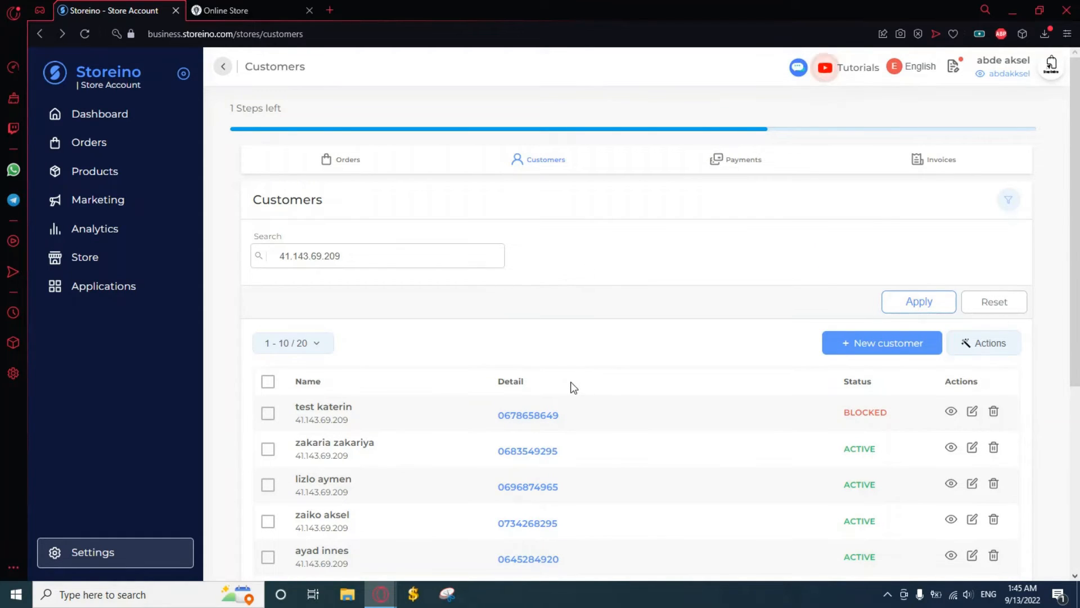
scroll(570, 381, "down", 1)
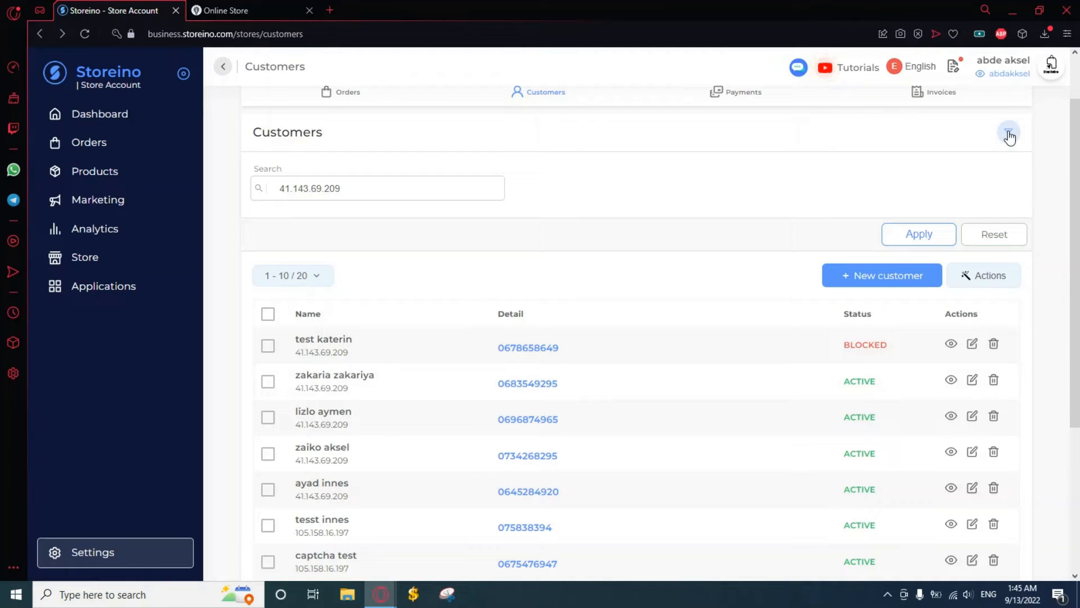
Switch to the Online Store checkout and try to place the headset order to test the customer block
left_click(219, 9)
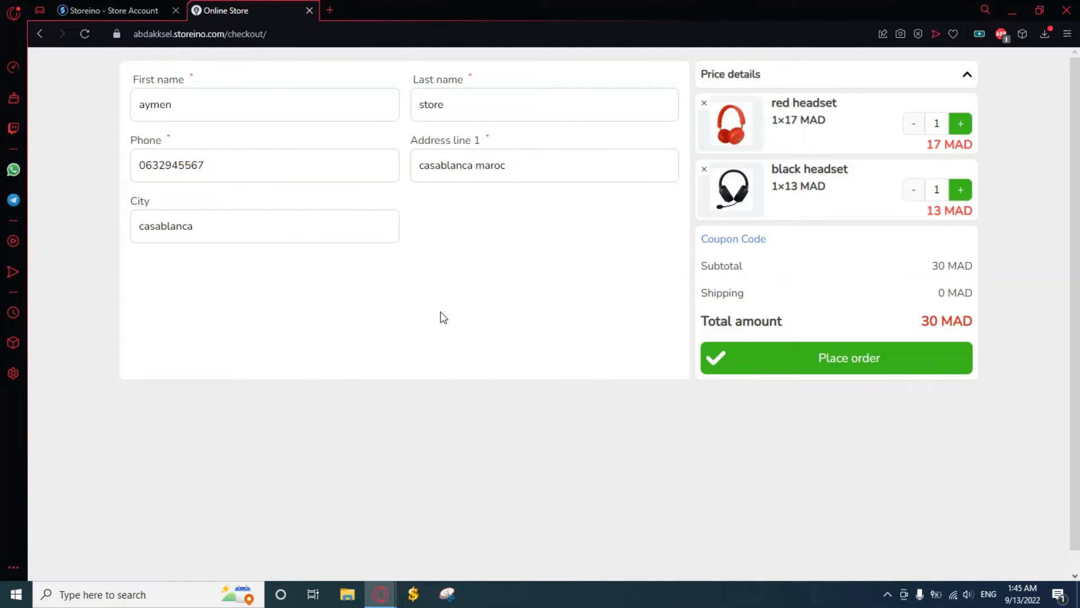
left_click(810, 363)
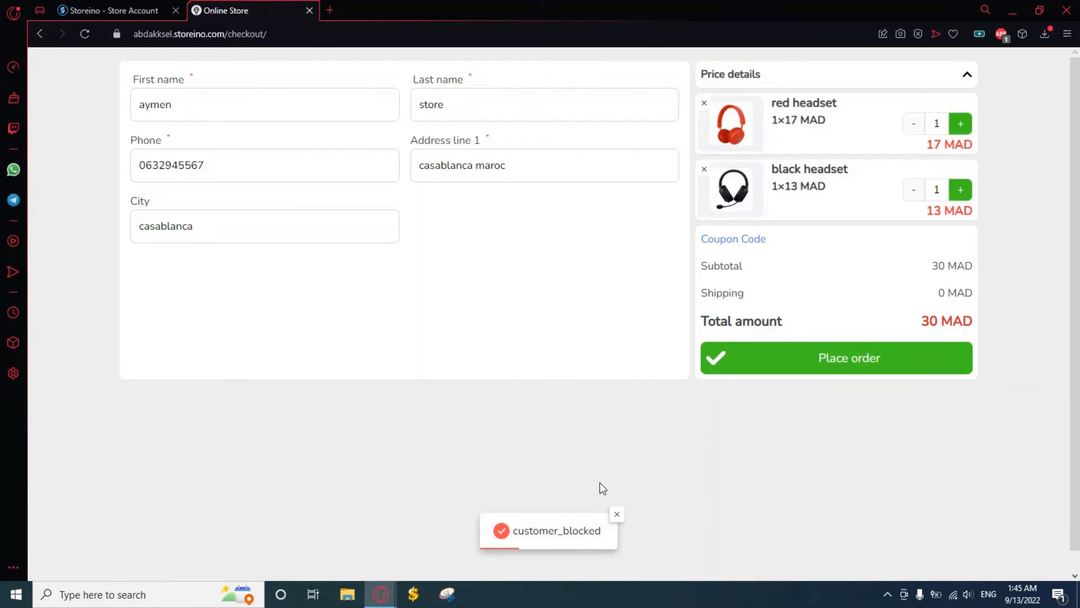
left_click(754, 368)
left_click(618, 514)
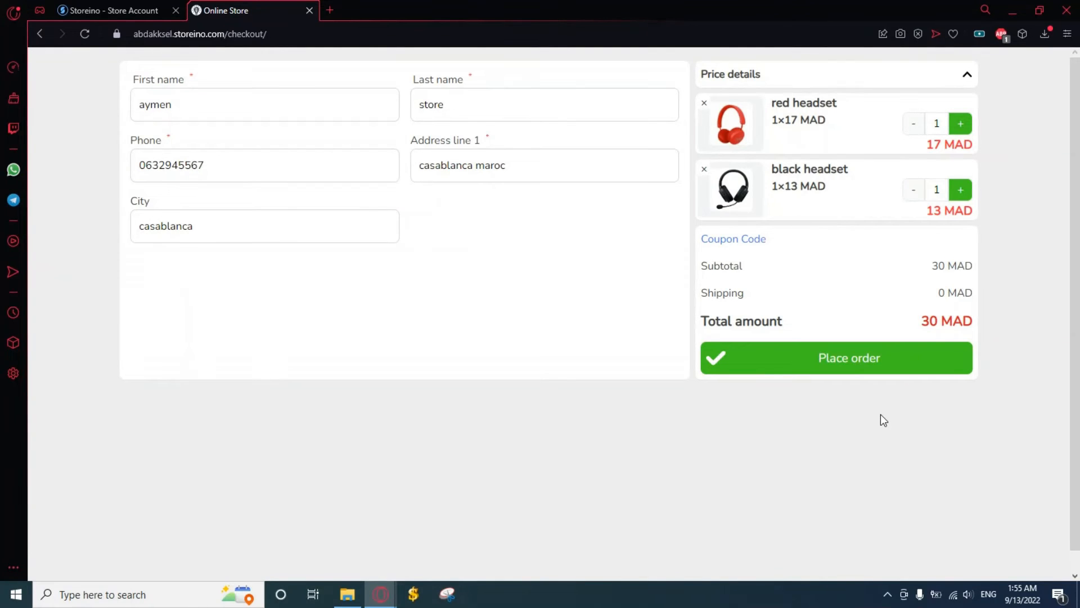
Return to the store account and enable Show Captcha in the Checkout Security section of the checkout's cart settings
left_click(104, 3)
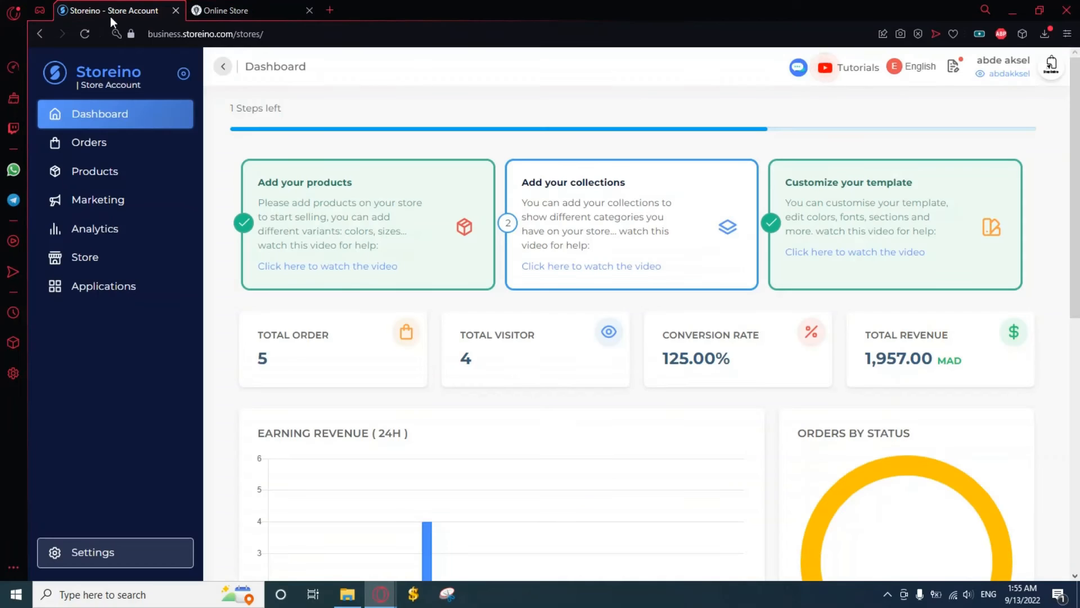
left_click(124, 564)
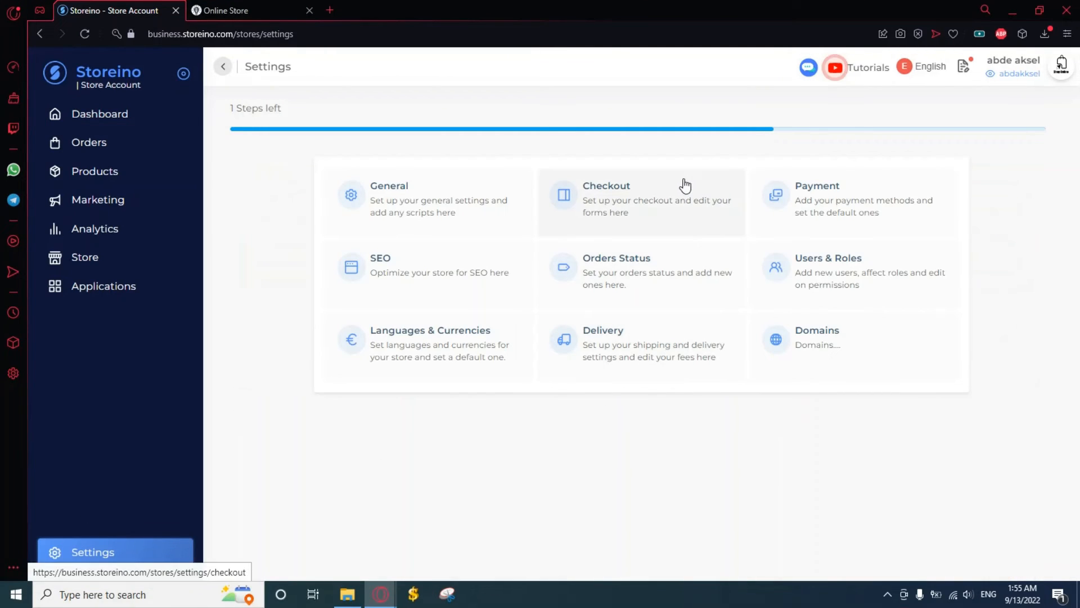
left_click(684, 186)
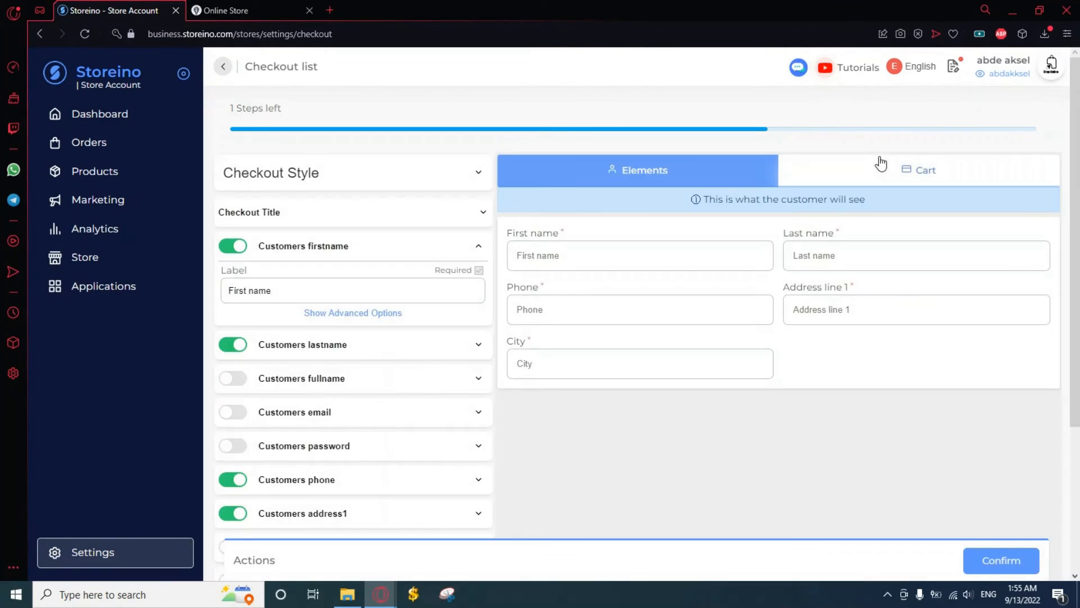
left_click(881, 167)
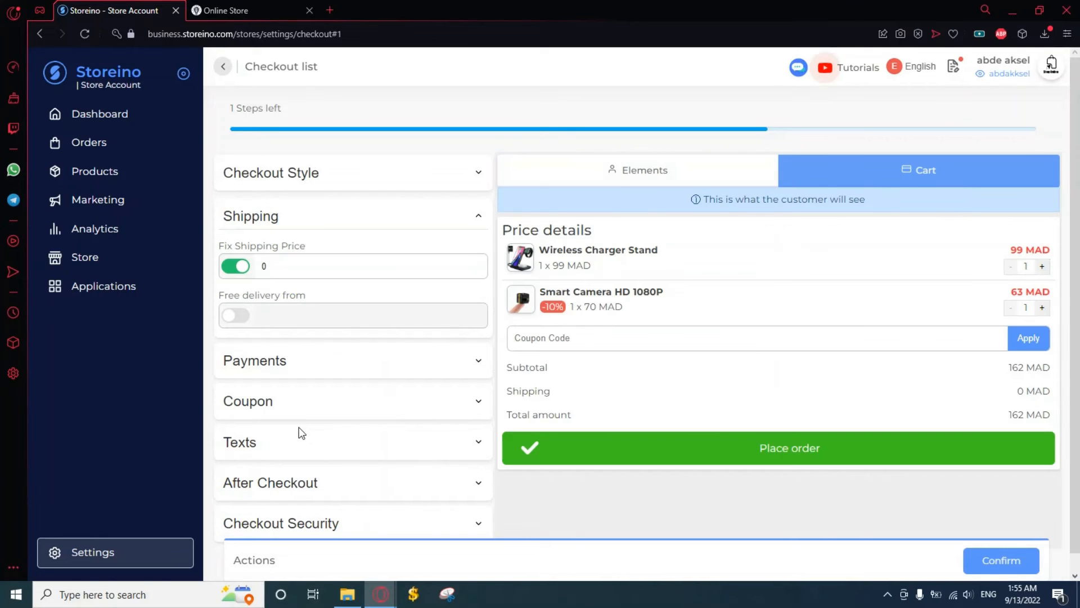
scroll(329, 411, "down", 1)
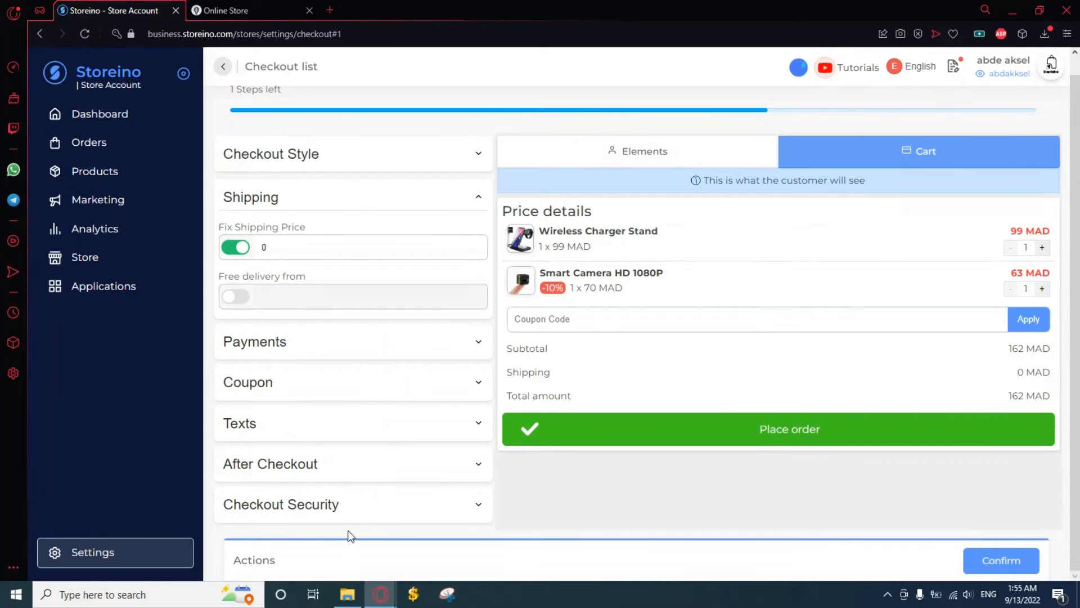
left_click(315, 509)
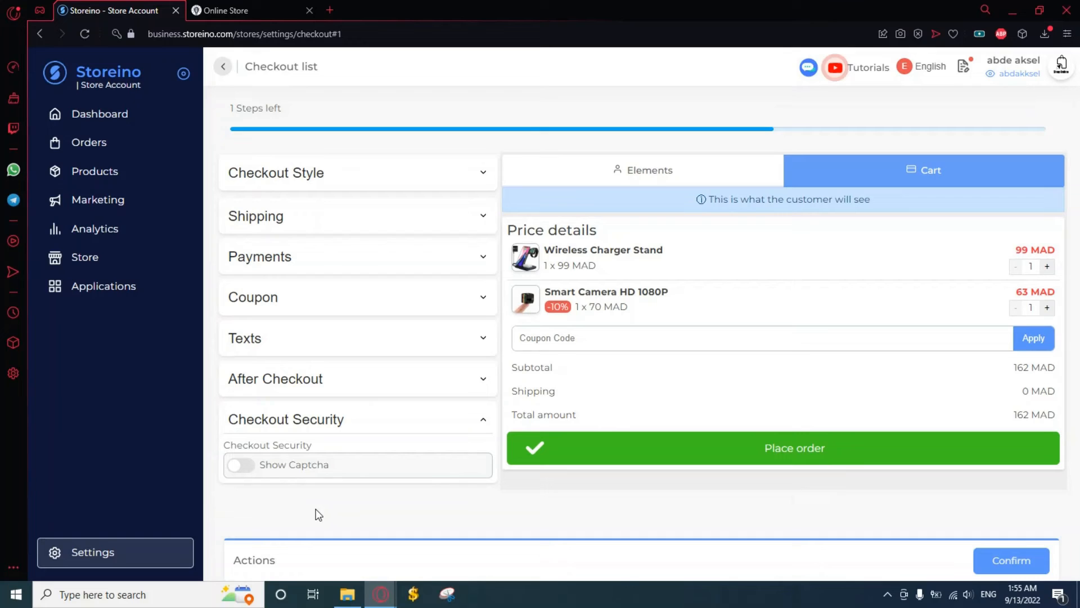
left_click(241, 465)
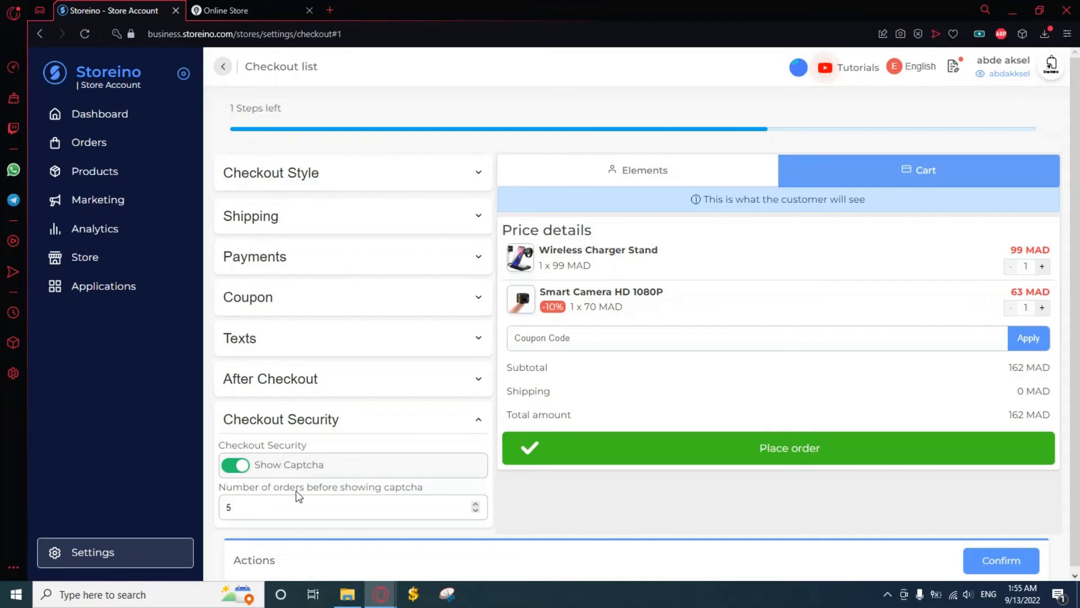
Set the number of orders before showing captcha to 3 and save the checkout settings
scroll(313, 487, "down", 1)
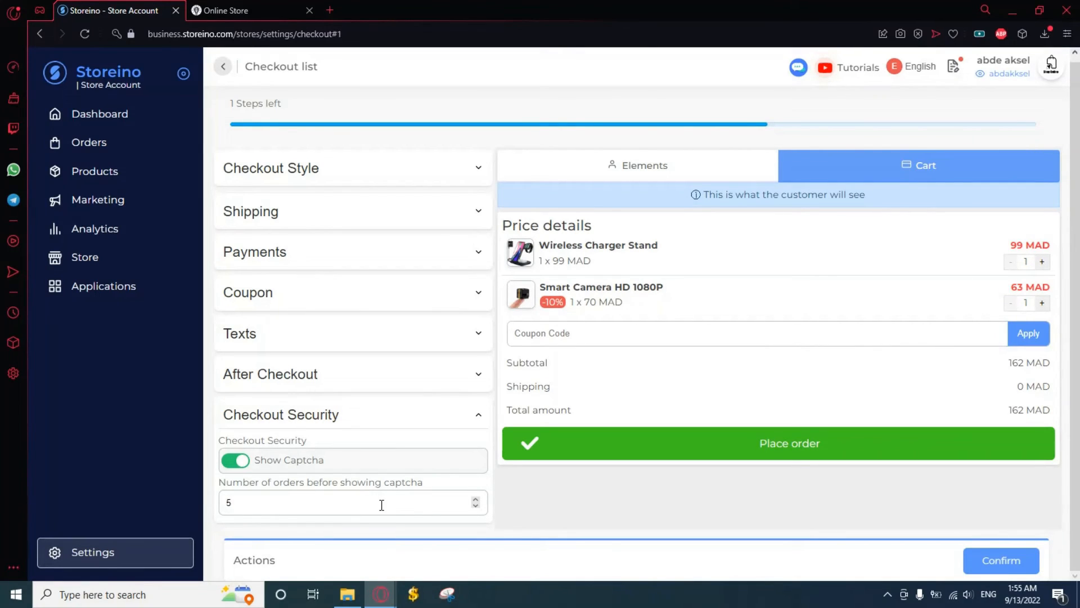
key("BackSpace")
type("3")
left_click(985, 559)
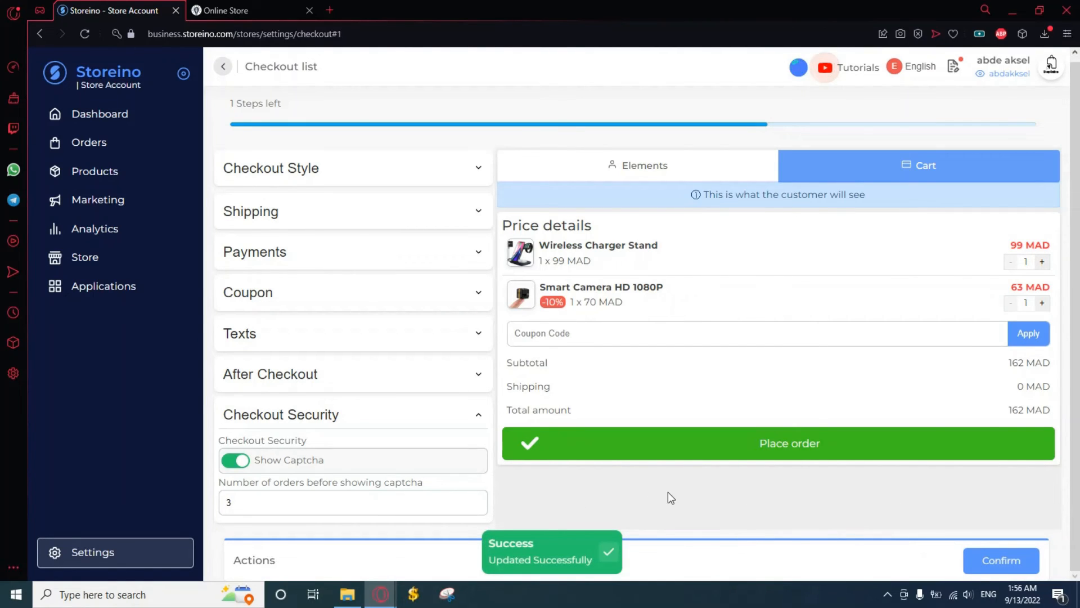
Place the headset order in the Online Store checkout to test the captcha, completing the reCAPTCHA check
left_click(225, 7)
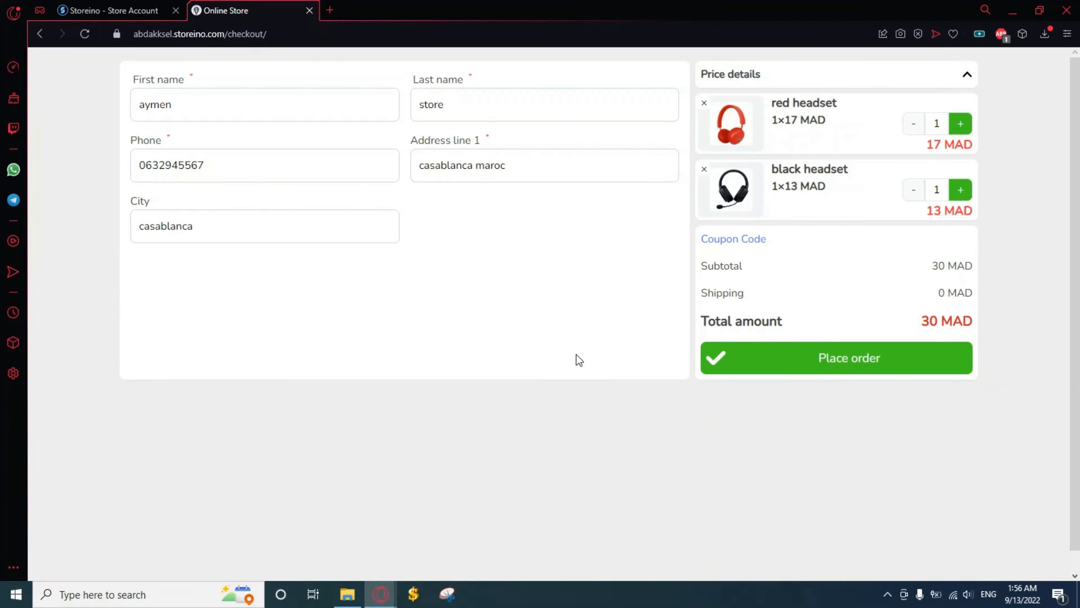
left_click(828, 361)
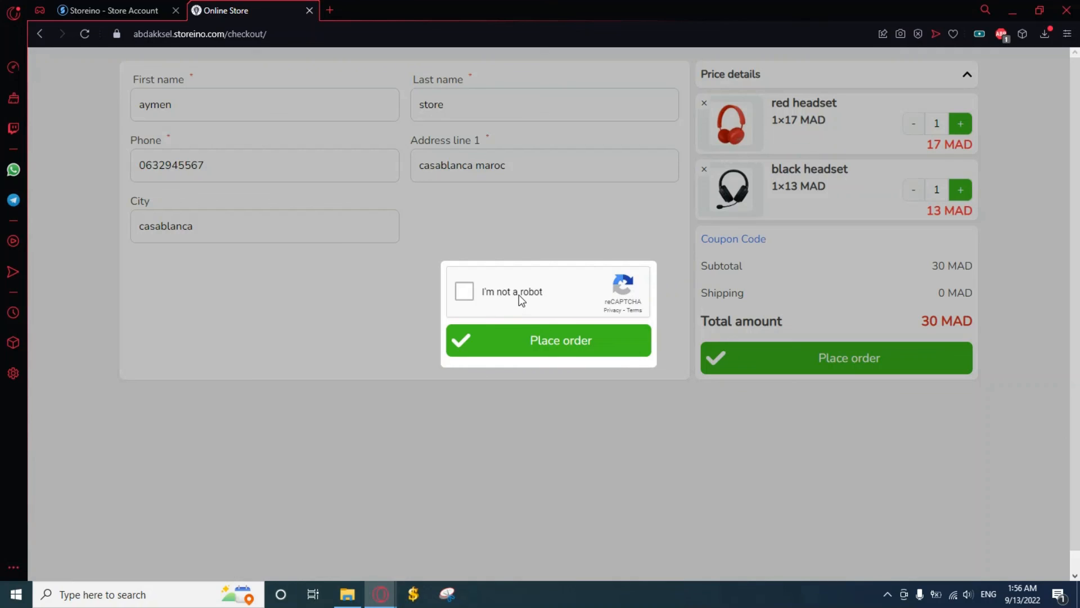
left_click(519, 295)
left_click(544, 339)
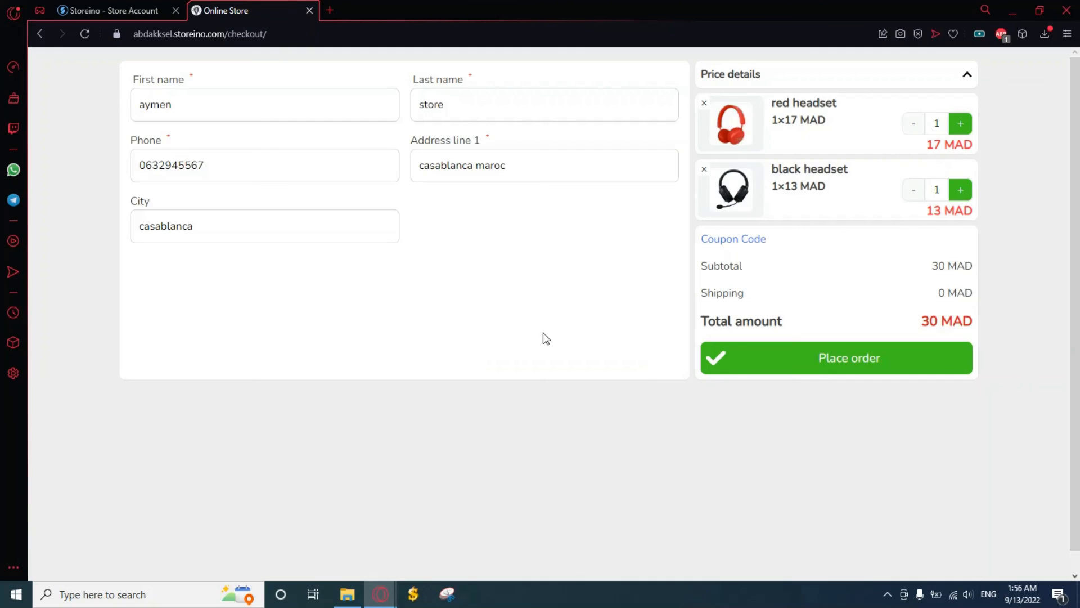